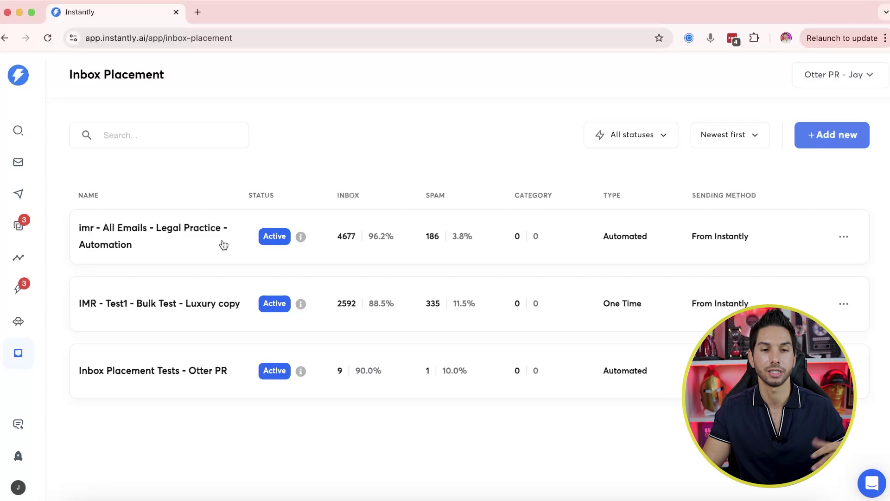
Open the Legal Practice automation test's results and review its deliverability, spam score, content and blacklist insights.
click(224, 245)
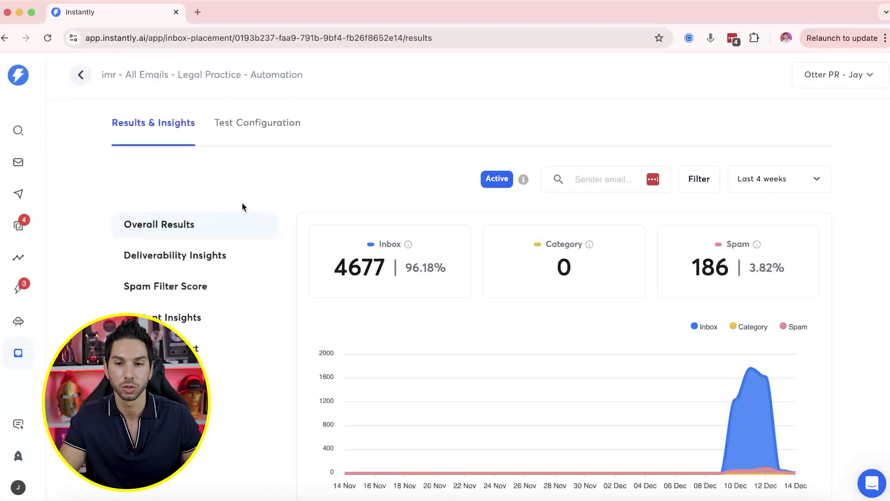
scroll(274, 207, down, 2)
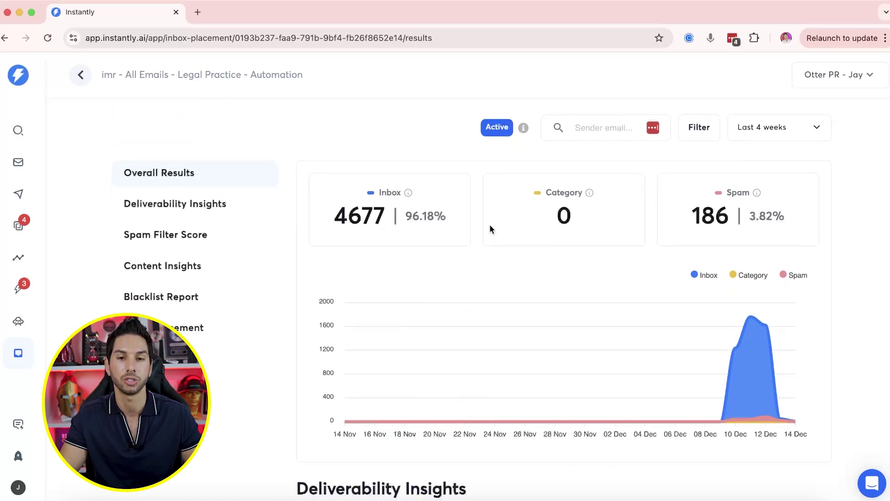
scroll(541, 216, down, 6)
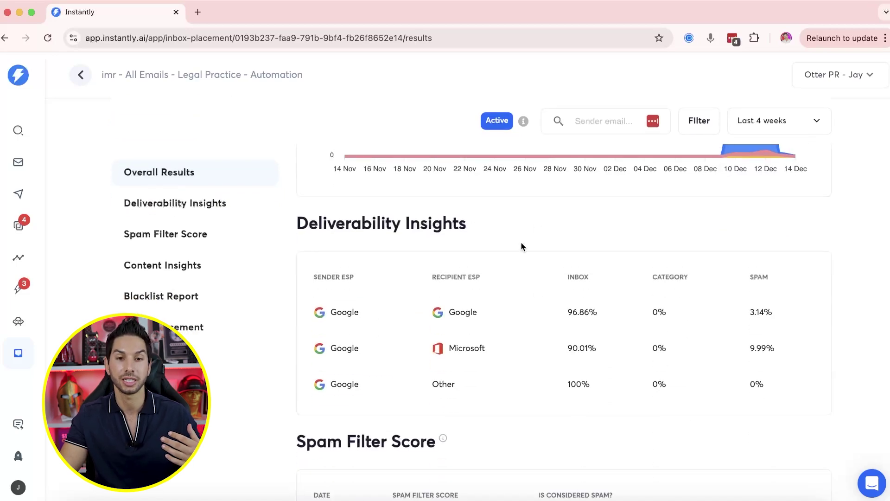
scroll(511, 318, down, 1)
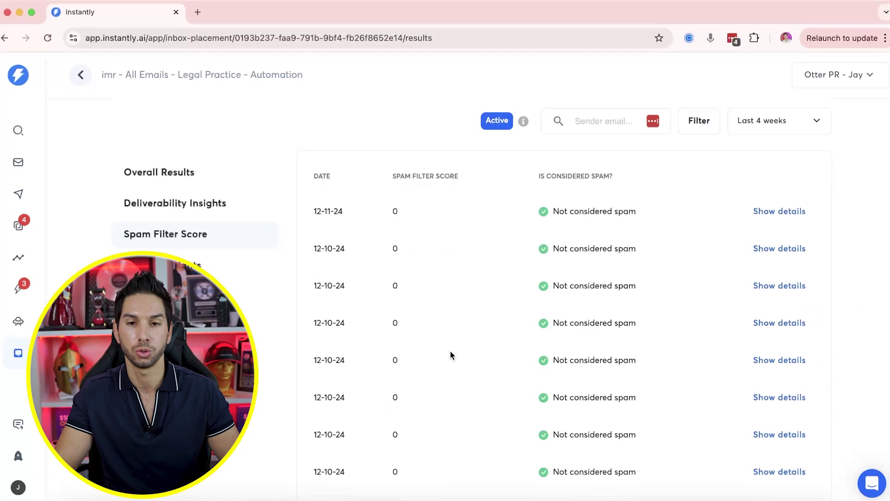
scroll(399, 225, down, 1)
scroll(442, 316, down, 10)
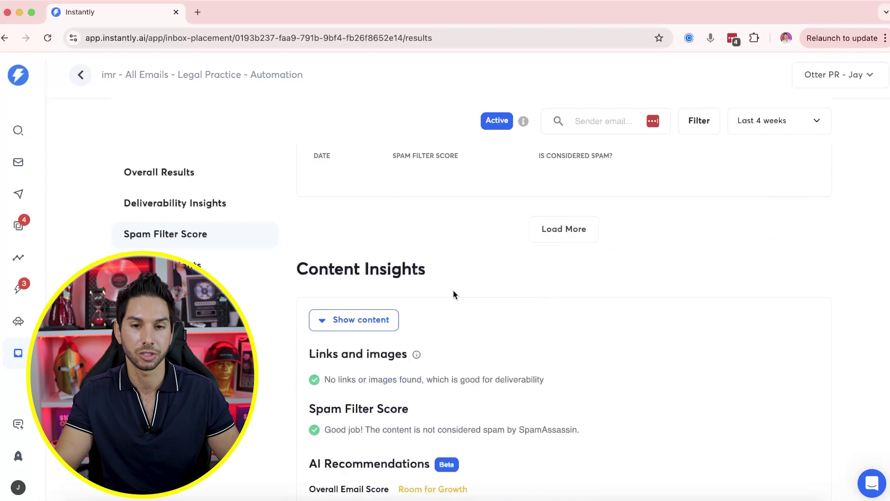
scroll(390, 314, down, 8)
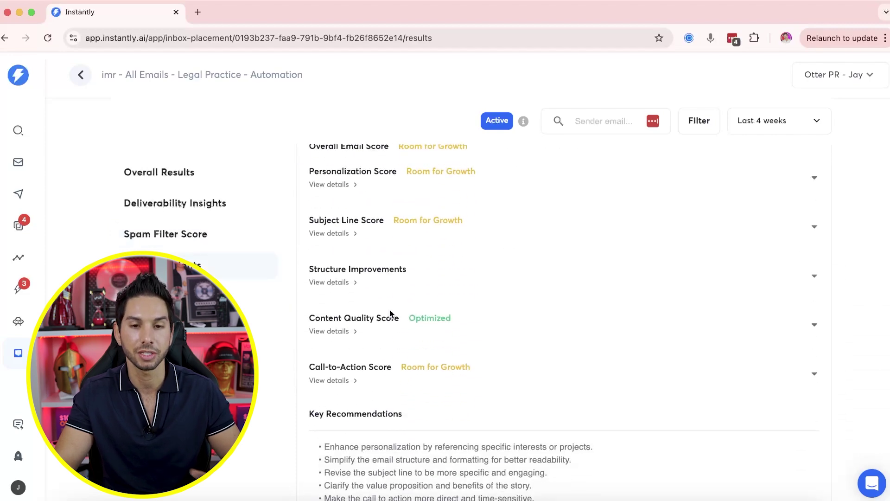
scroll(390, 314, down, 6)
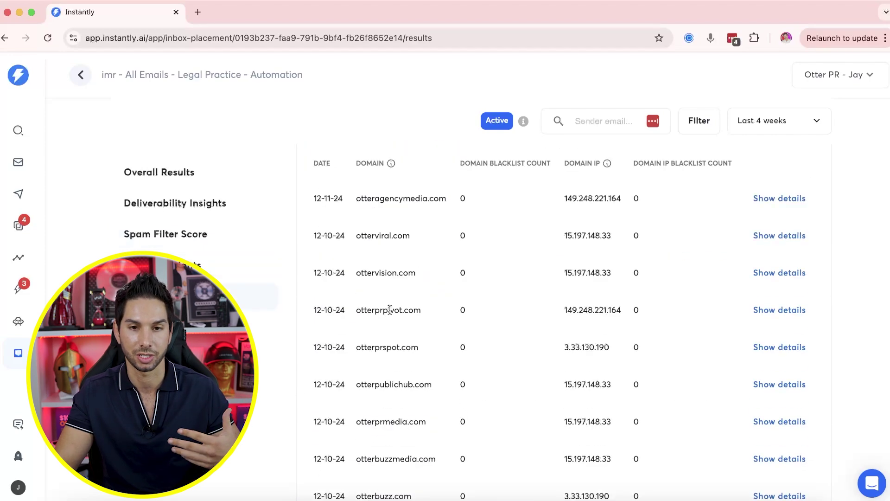
scroll(390, 309, down, 10)
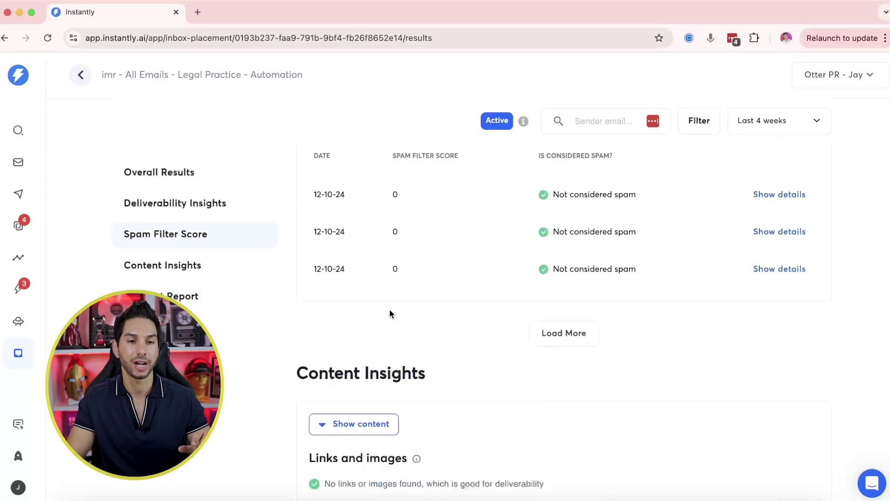
Show the Test Configuration of the Legal Practice test.
scroll(390, 311, up, 10)
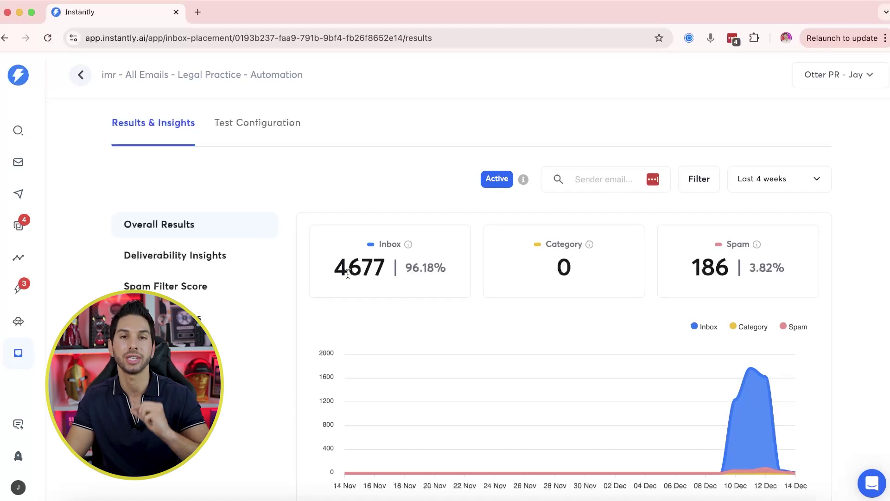
click(265, 134)
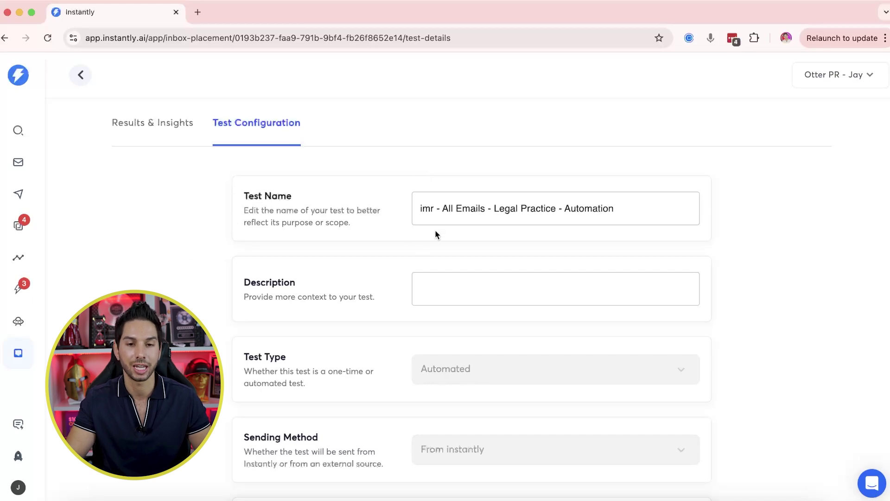
scroll(441, 258, down, 5)
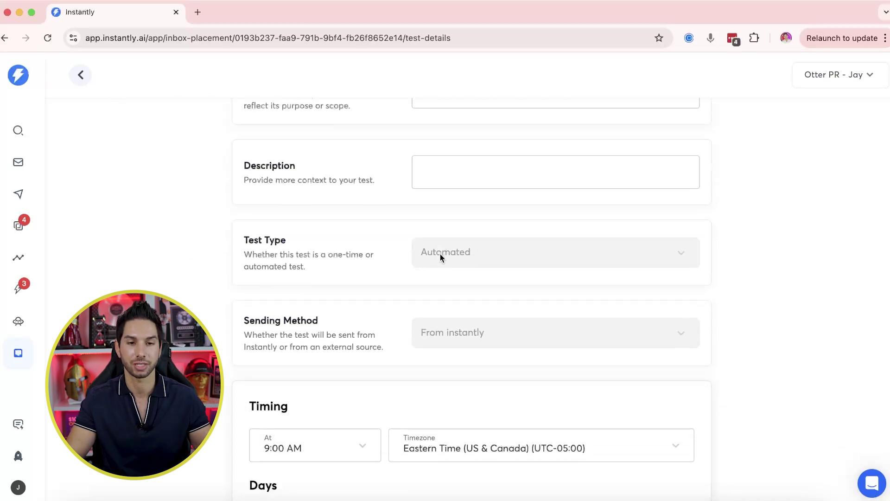
scroll(441, 258, down, 8)
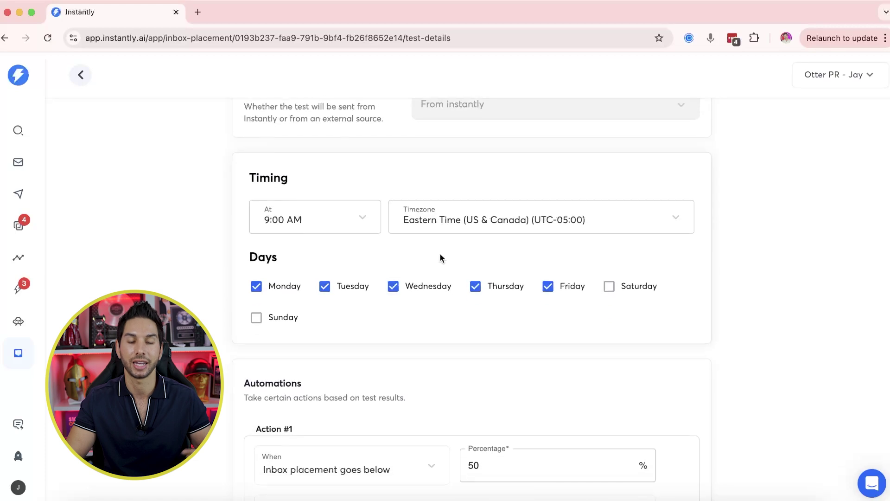
scroll(422, 296, down, 2)
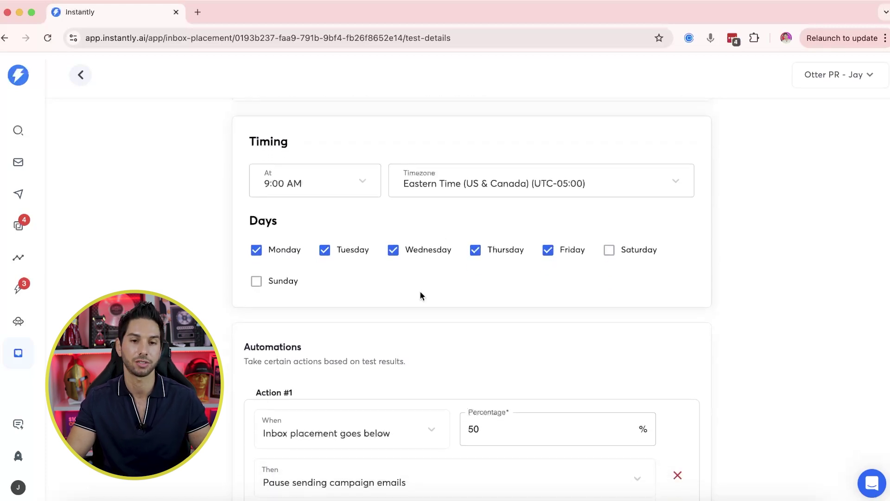
scroll(422, 295, down, 7)
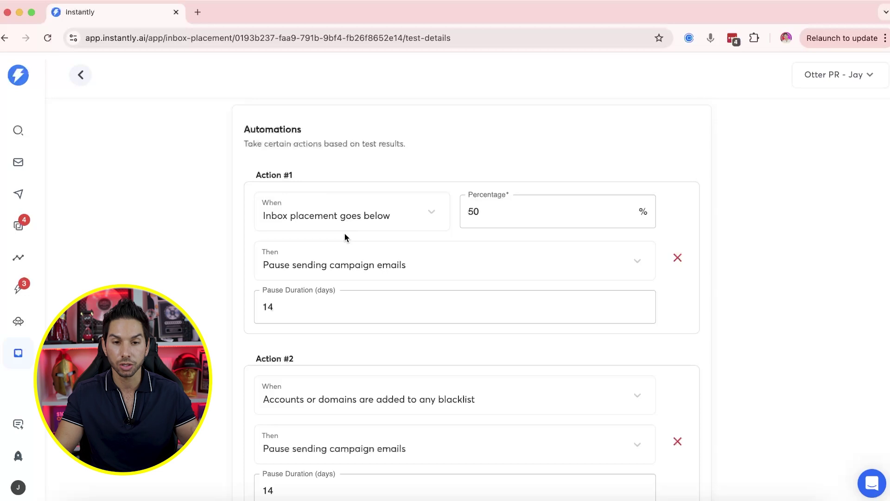
scroll(343, 256, down, 3)
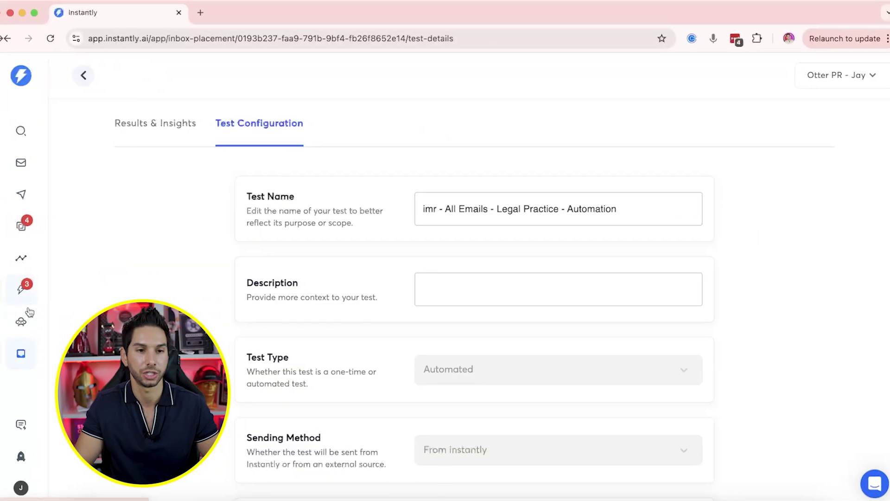
Create a new inbox placement test named 'Jay Test' and continue past its name.
click(18, 353)
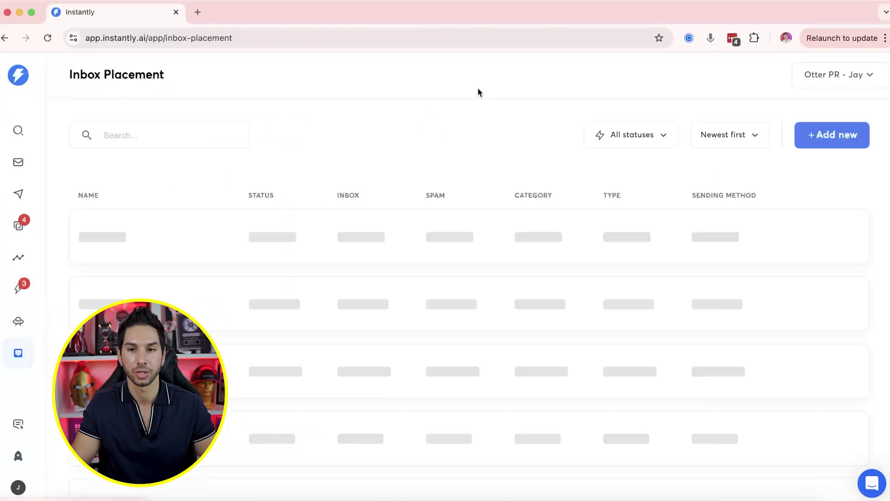
click(823, 148)
click(429, 260)
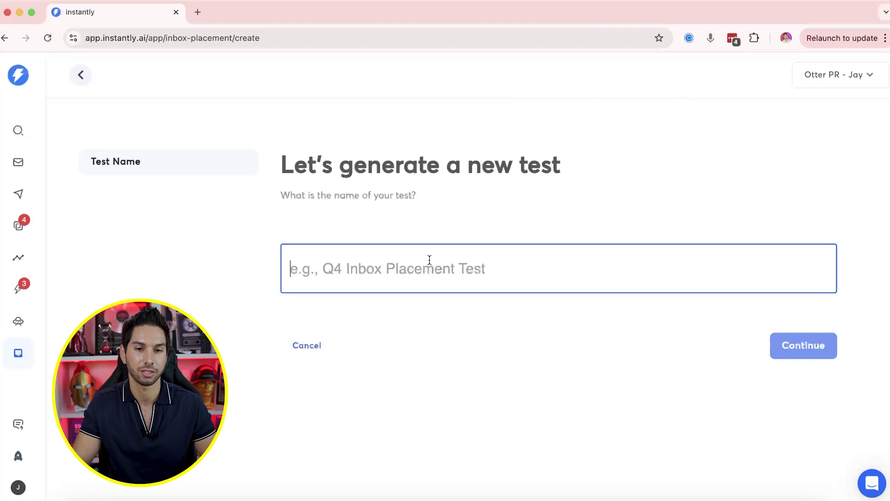
text(Jay Test)
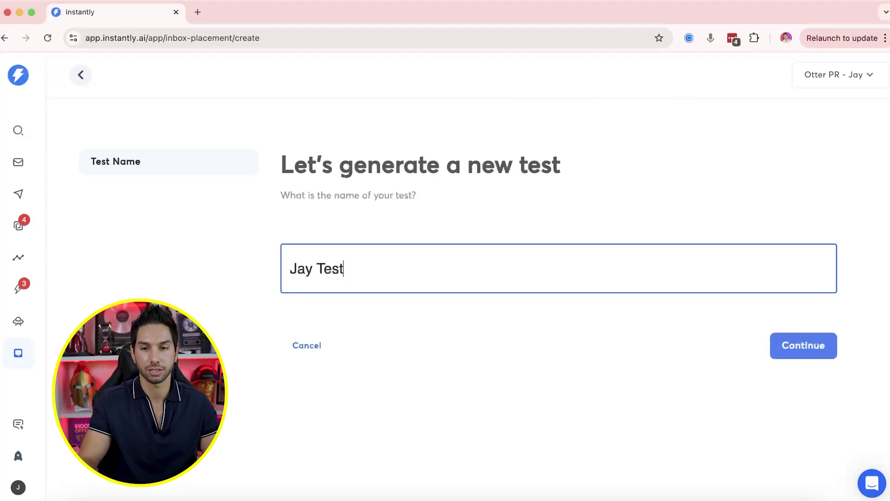
click(804, 353)
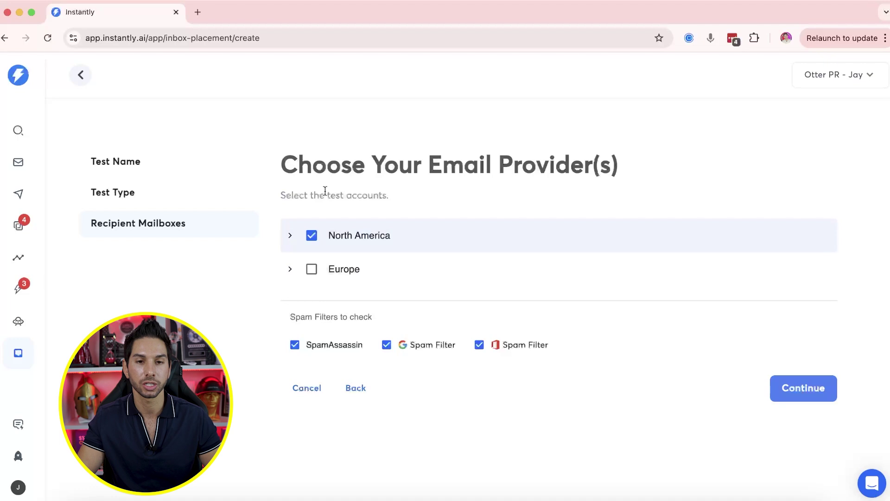
Check the North America mailboxes and continue to Advanced Options.
click(285, 241)
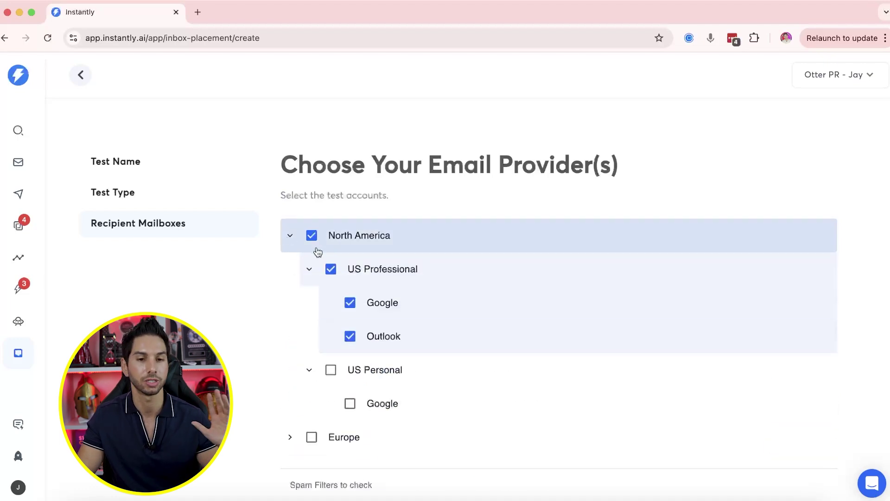
click(291, 238)
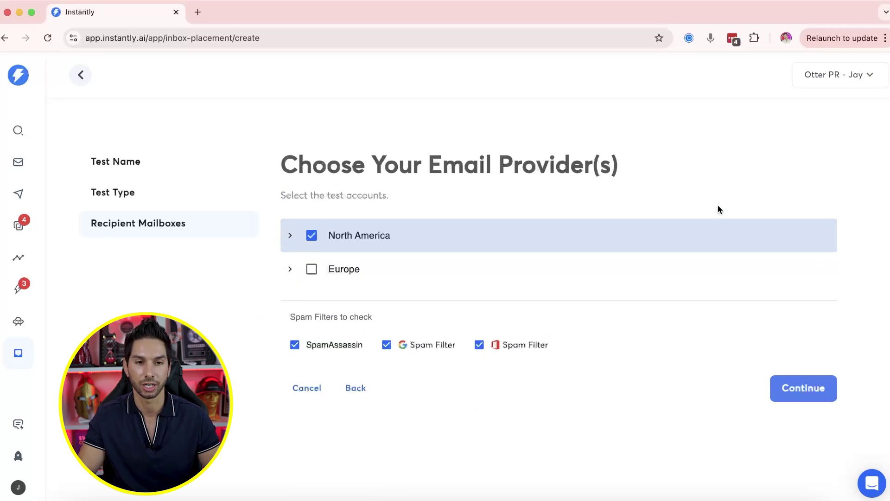
click(804, 389)
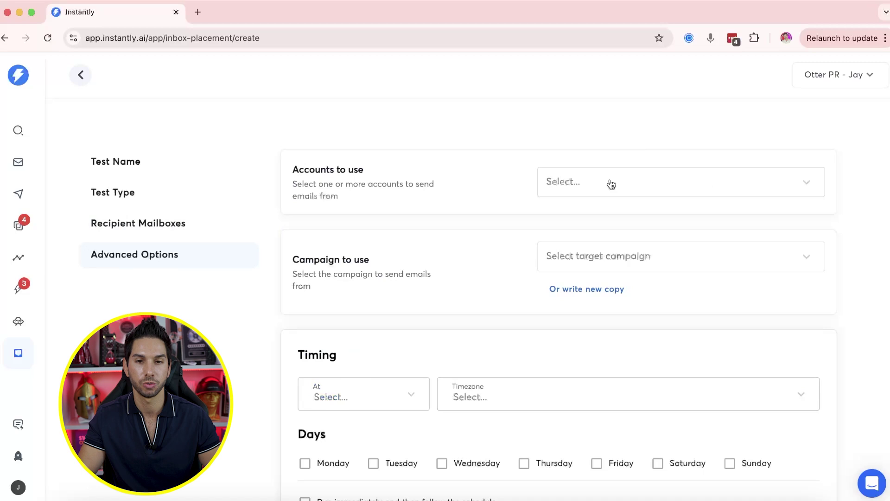
Choose the New Accounts tag group as the sending accounts.
click(612, 185)
scroll(626, 259, down, 5)
scroll(603, 278, up, 1)
scroll(635, 307, up, 2)
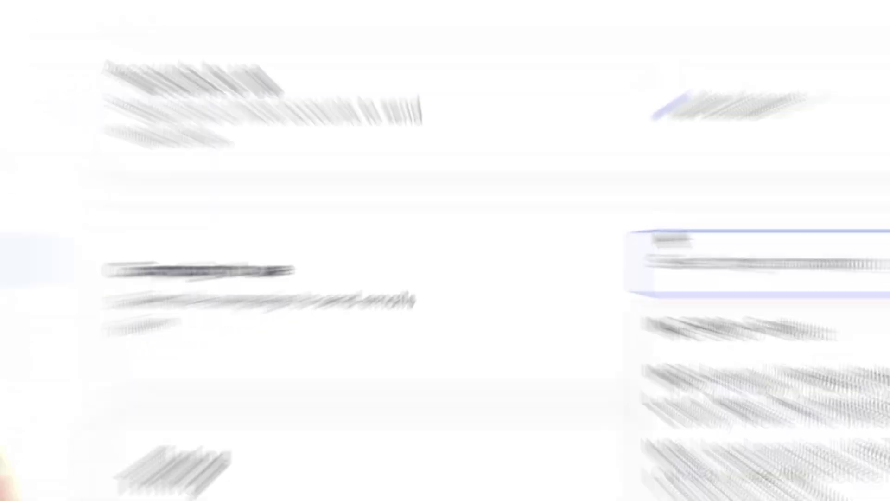
Use the Crypto - Scott campaign with Step 1 Variant A as the test email.
click(593, 412)
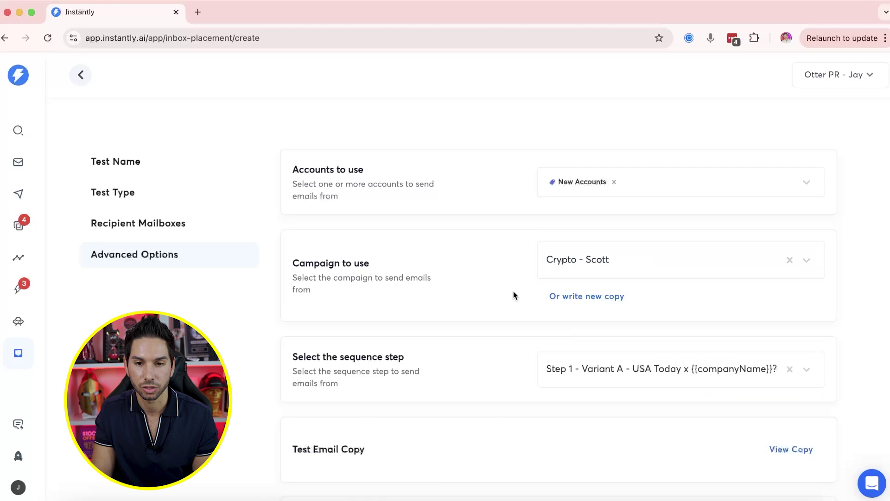
scroll(512, 294, down, 2)
click(591, 277)
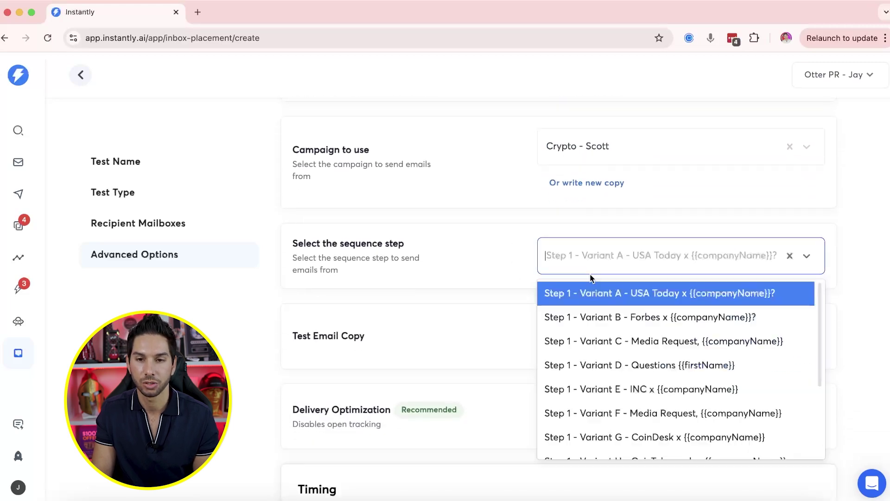
click(506, 244)
Send text-only, Monday to Friday, delivered one by one, and add a first automation rule.
scroll(474, 275, down, 3)
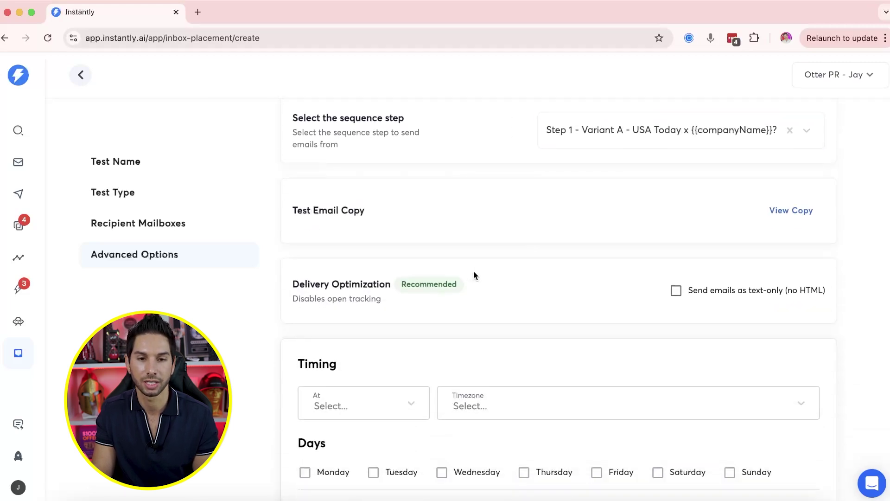
scroll(604, 204, down, 2)
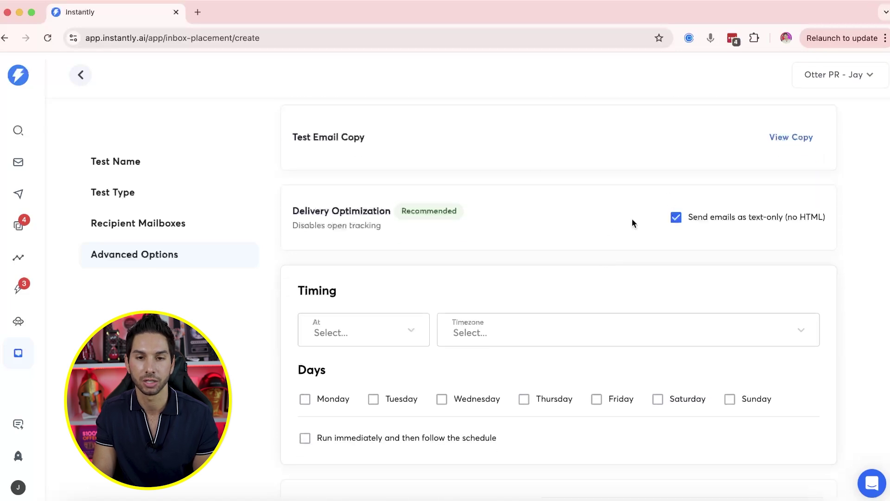
scroll(622, 229, down, 5)
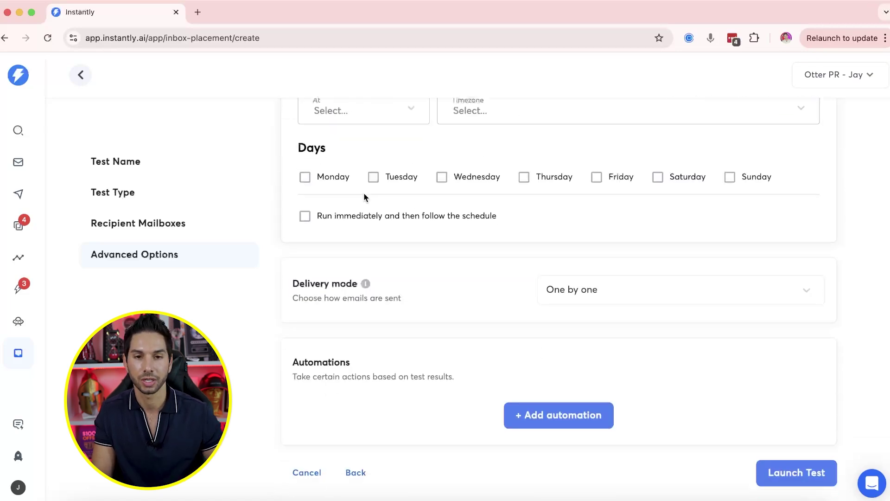
click(593, 178)
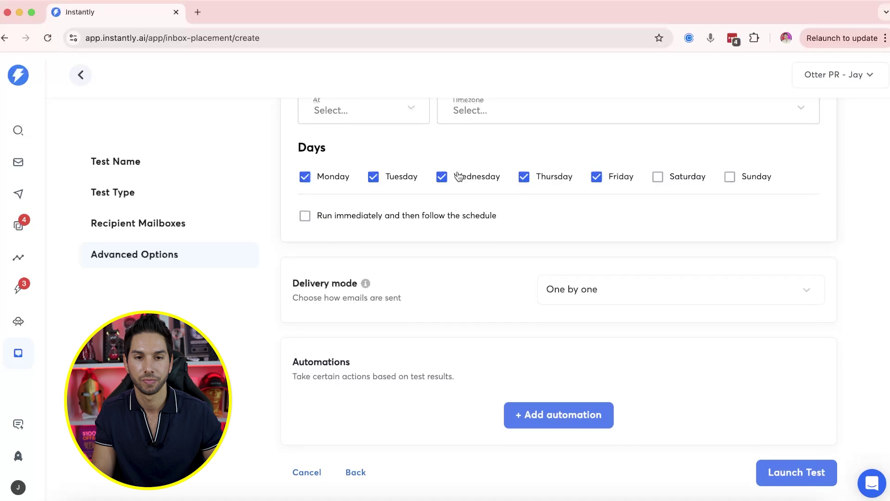
scroll(458, 175, down, 1)
click(585, 259)
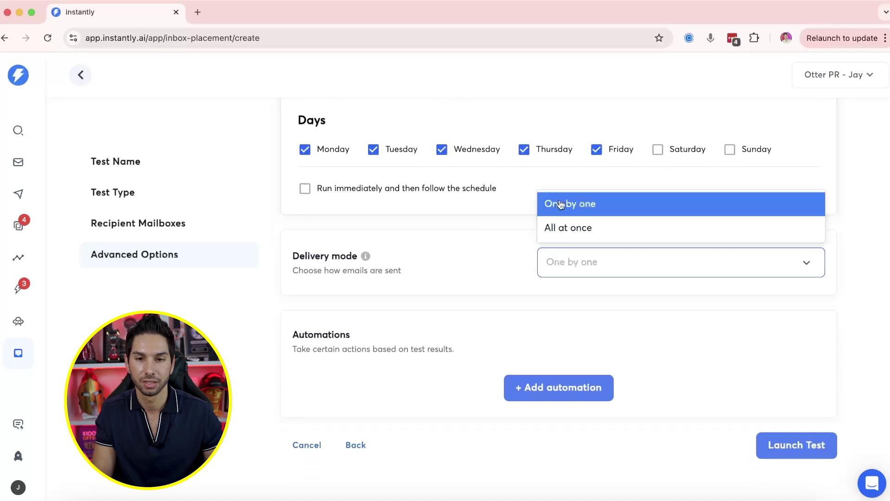
click(571, 203)
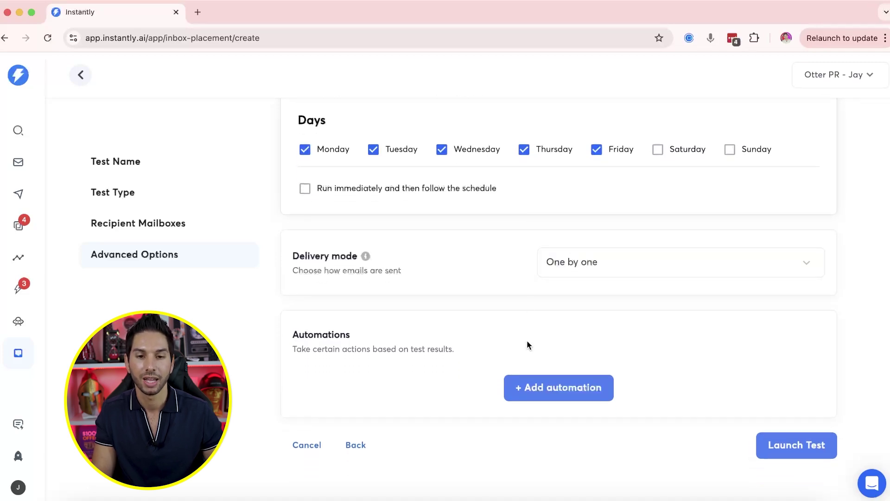
click(538, 388)
scroll(483, 308, down, 3)
Make the first rule pause campaign emails for 14 days when inbox placement drops below 70%.
click(431, 274)
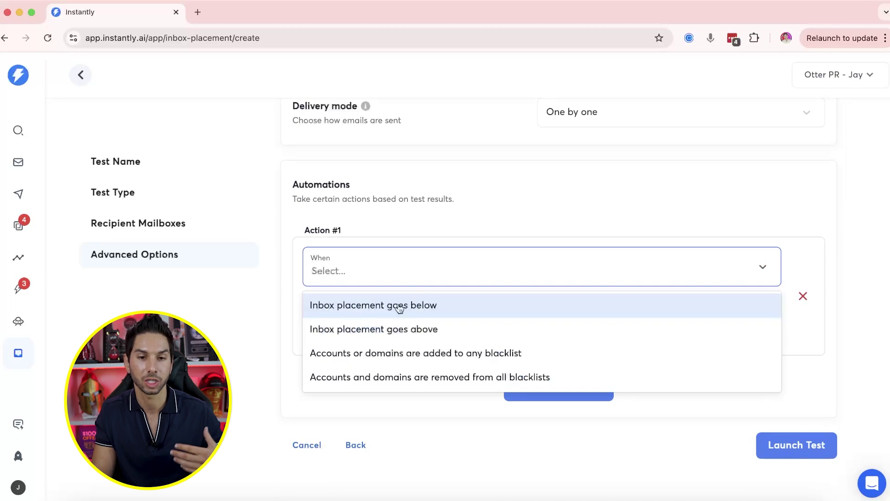
click(400, 308)
click(581, 266)
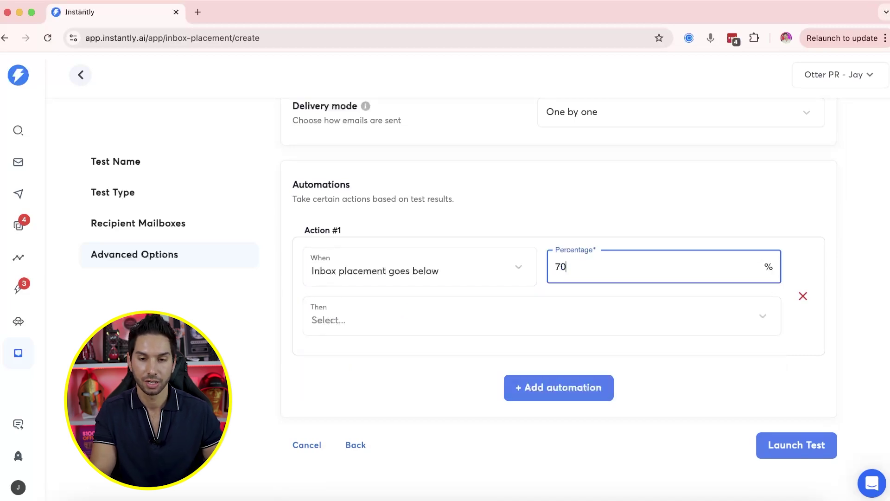
key(Tab)
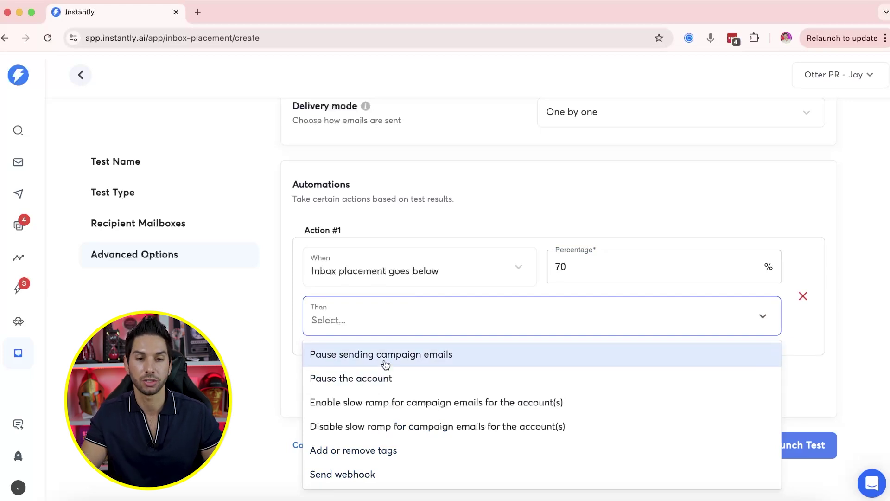
click(369, 356)
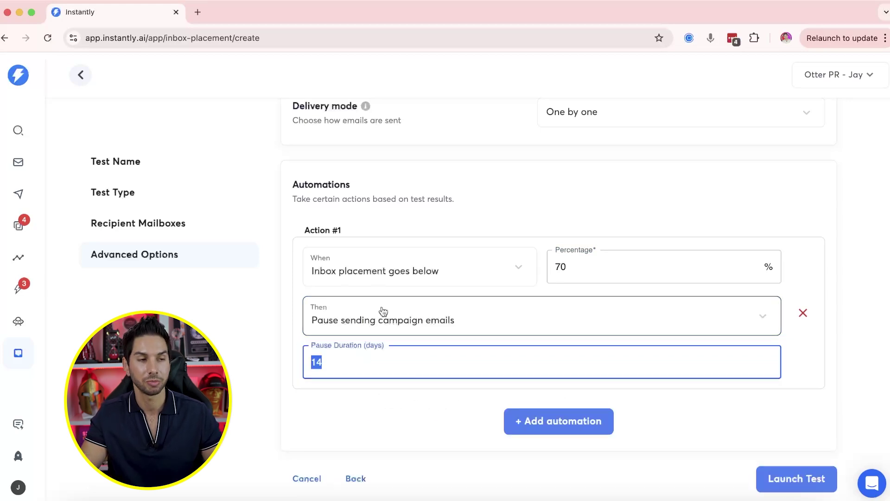
click(394, 408)
Add a second rule triggered when accounts and domains are removed from all blacklists.
click(519, 421)
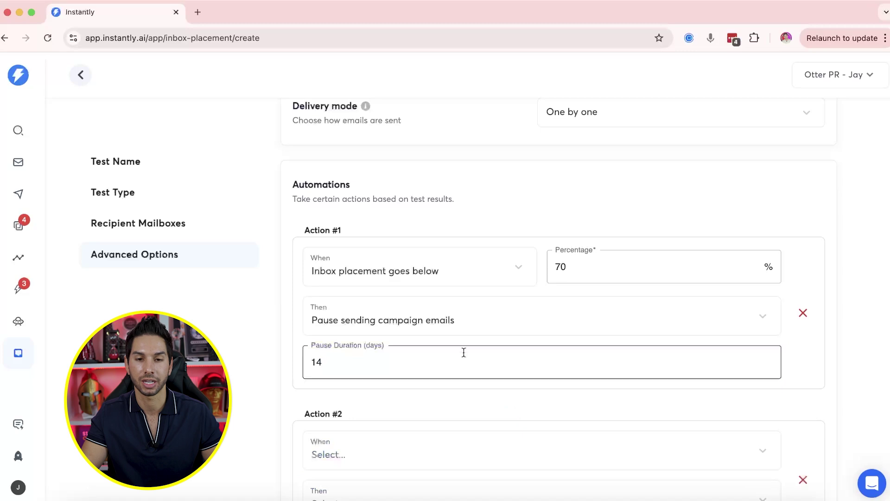
scroll(452, 334, down, 4)
click(398, 284)
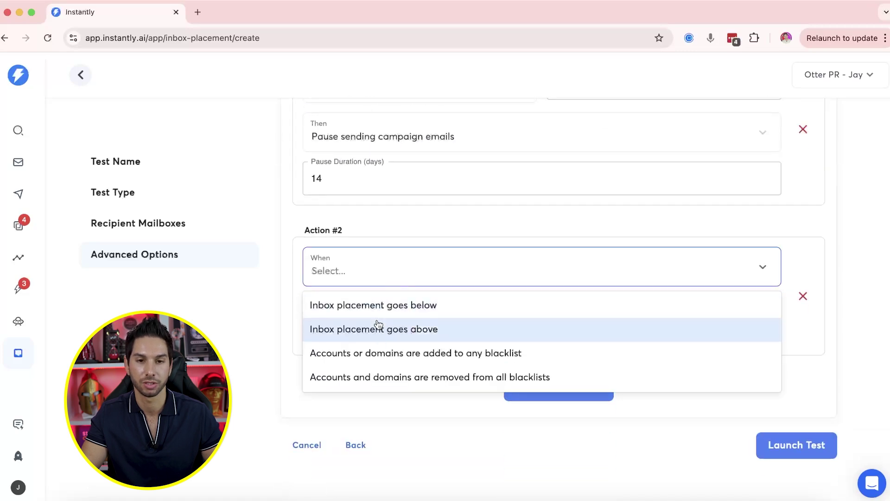
click(377, 304)
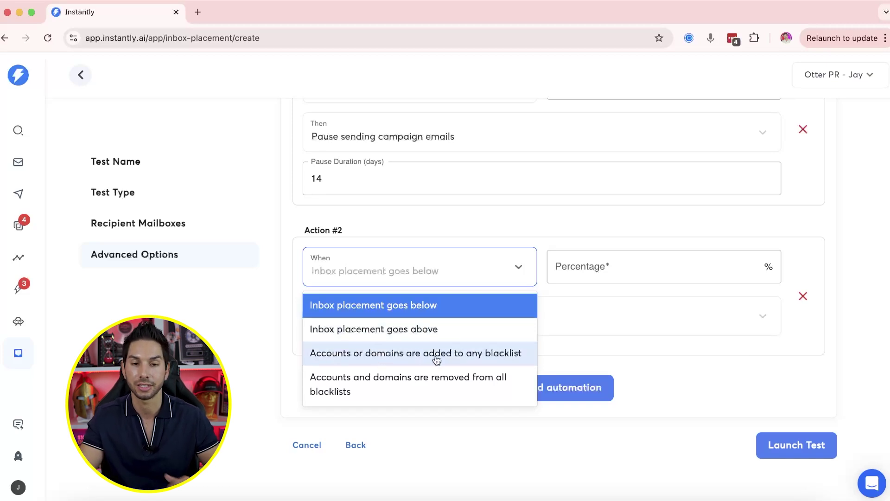
click(406, 393)
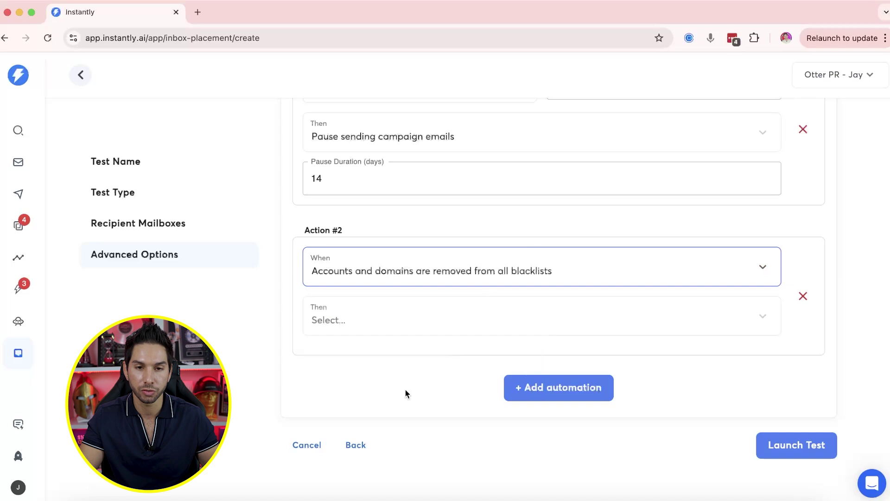
click(399, 331)
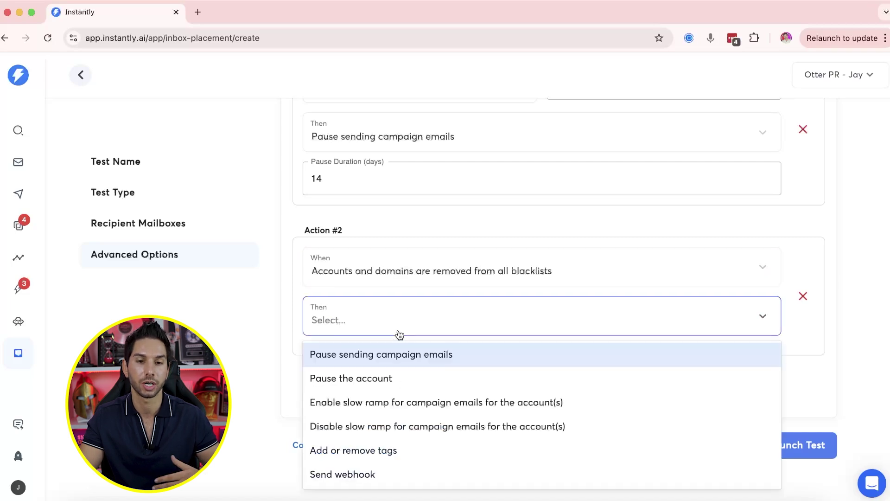